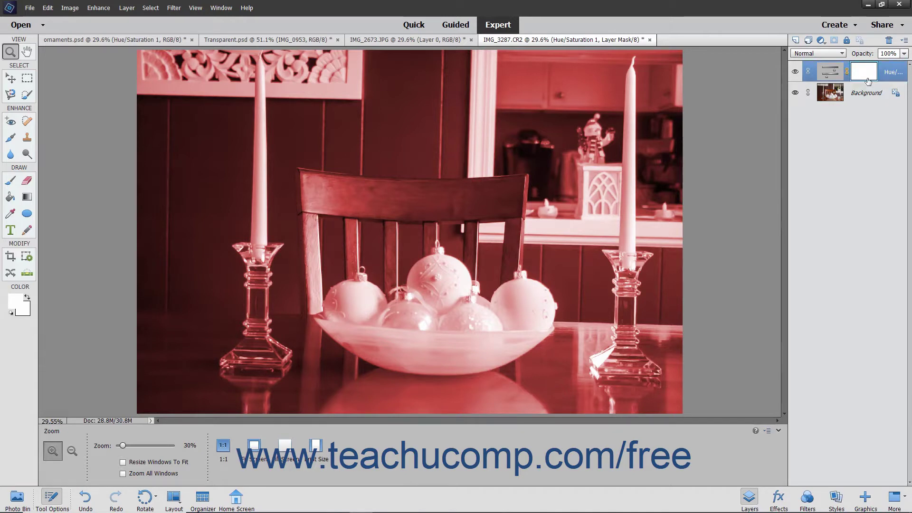
Step: Unlink the layer mask from the Hue/Saturation adjustment layer and link it again
left_click(865, 77)
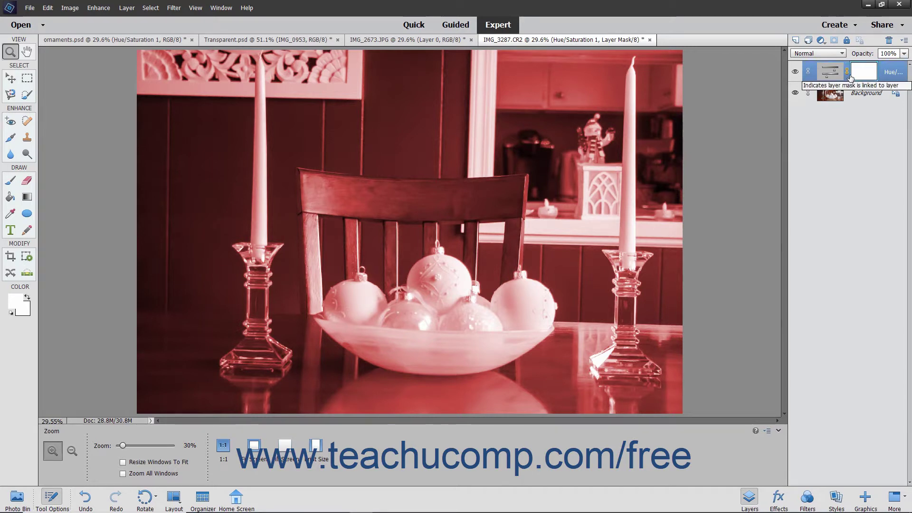
left_click(848, 72)
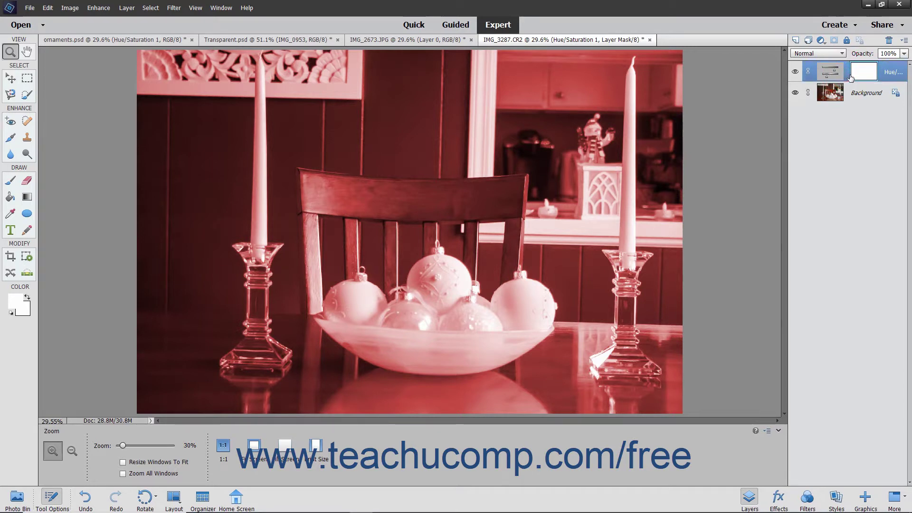
left_click(847, 72)
Step: Delete the Hue/Saturation adjustment layer from the image
right_click(834, 78)
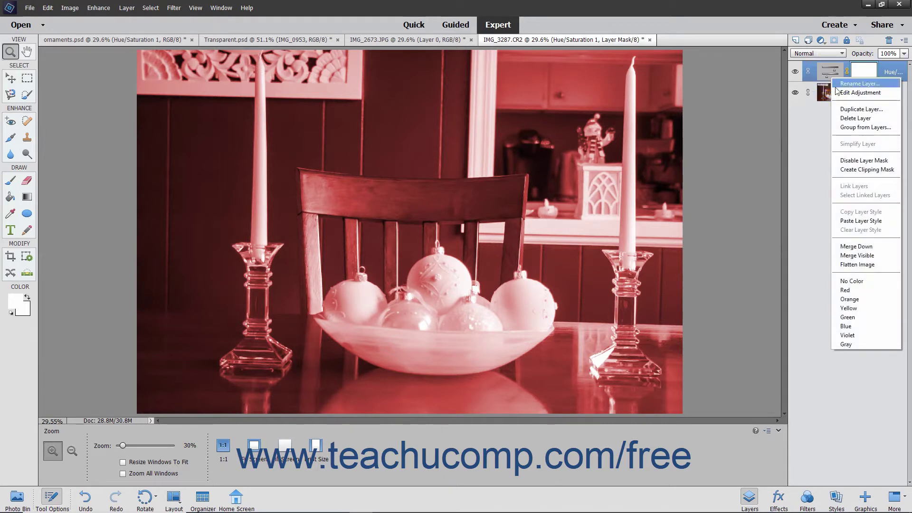
left_click(851, 118)
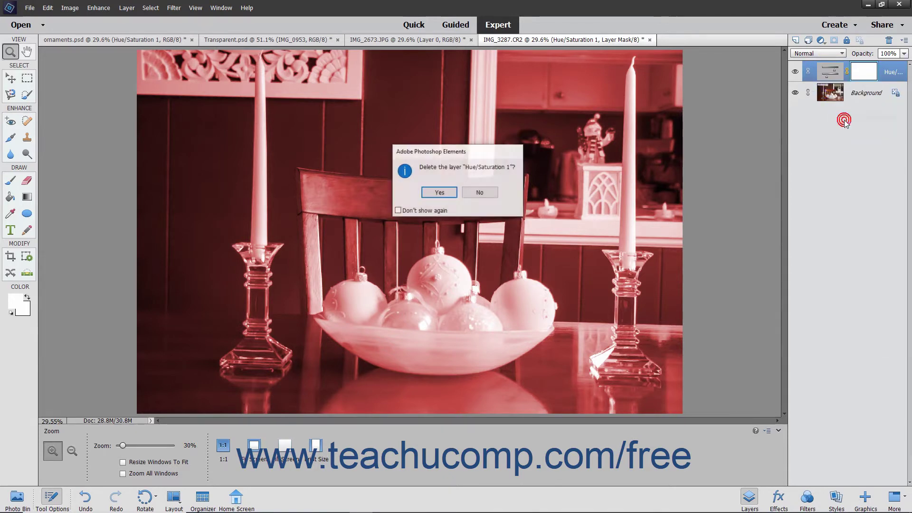
left_click(439, 193)
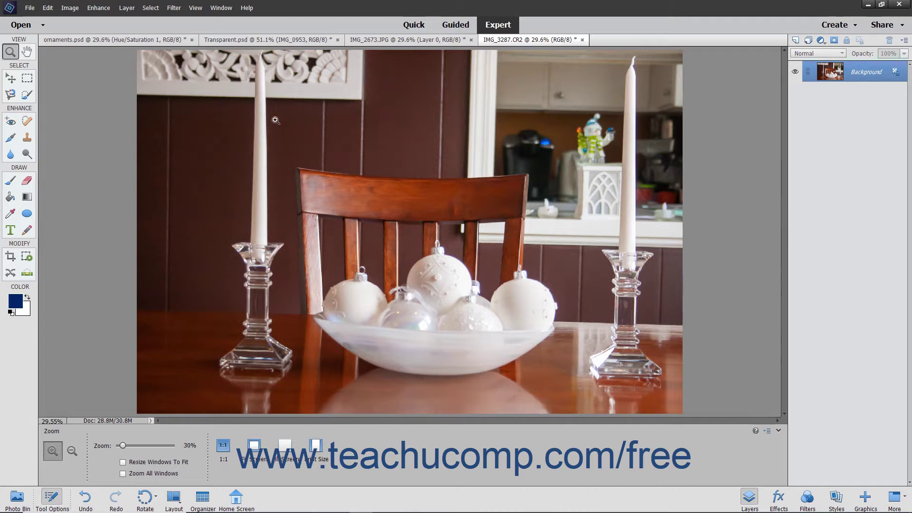
Step: Load the saved Ornaments selection as a new selection
left_click(156, 7)
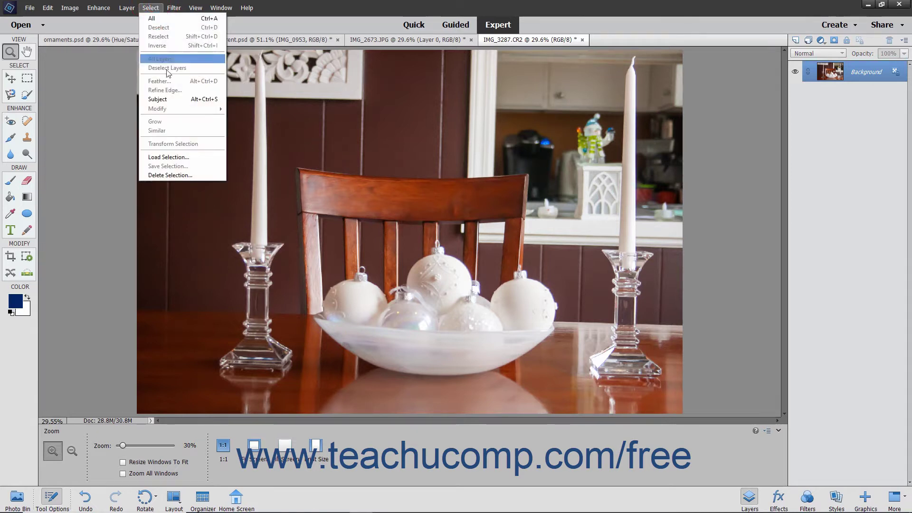
left_click(176, 156)
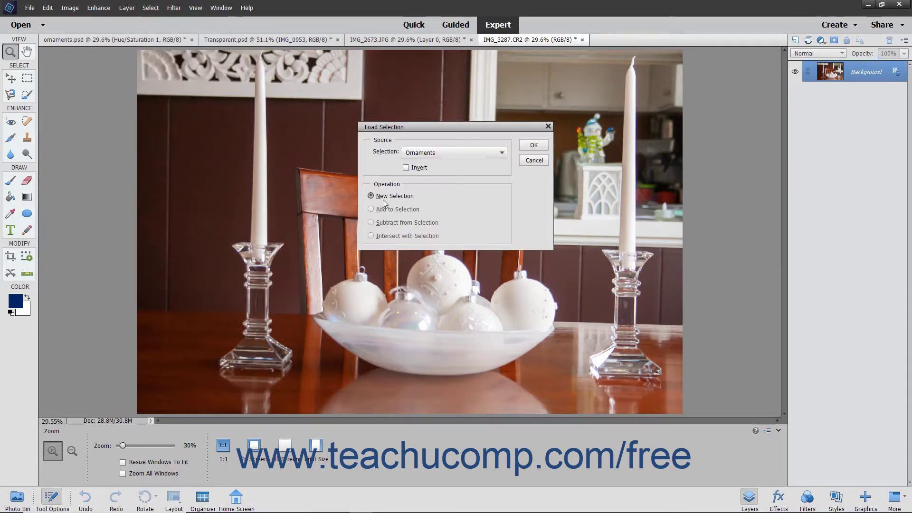
left_click(534, 145)
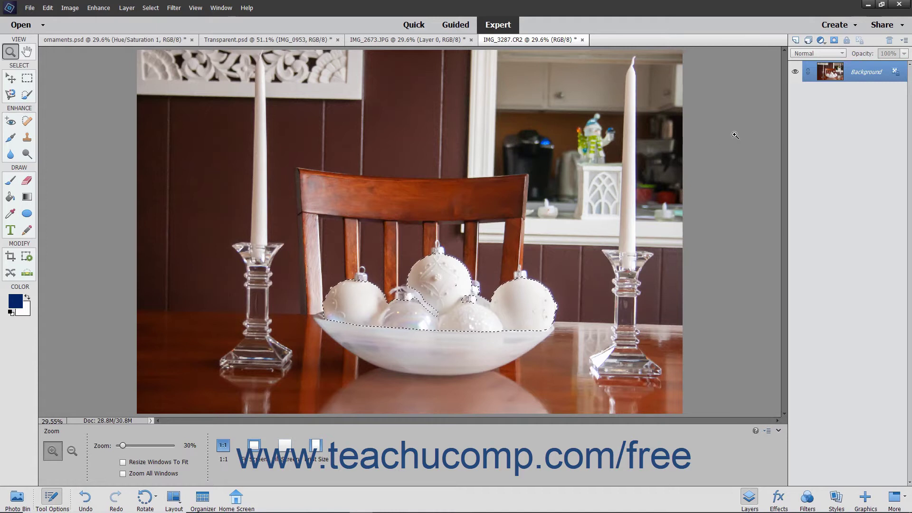
Step: Add a Solid Color fill layer over the selected ornaments using the dark blue 0d2f68
left_click(819, 41)
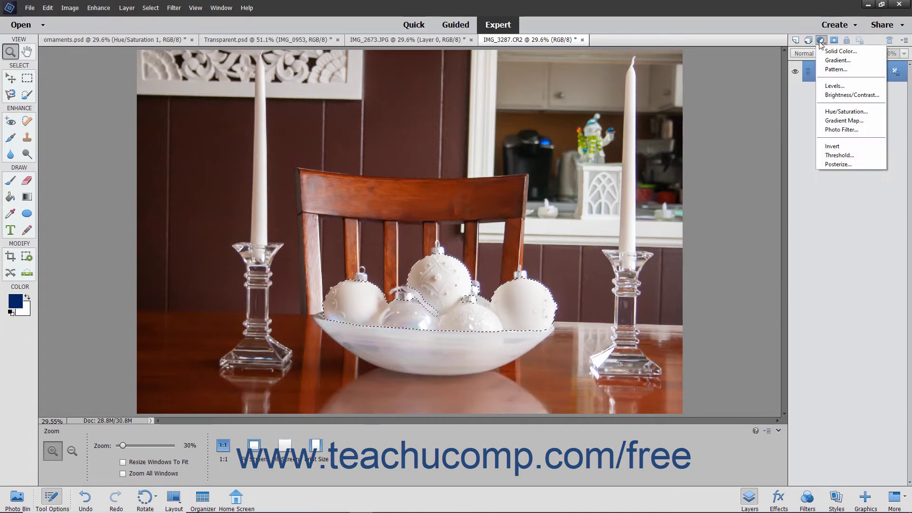
left_click(841, 51)
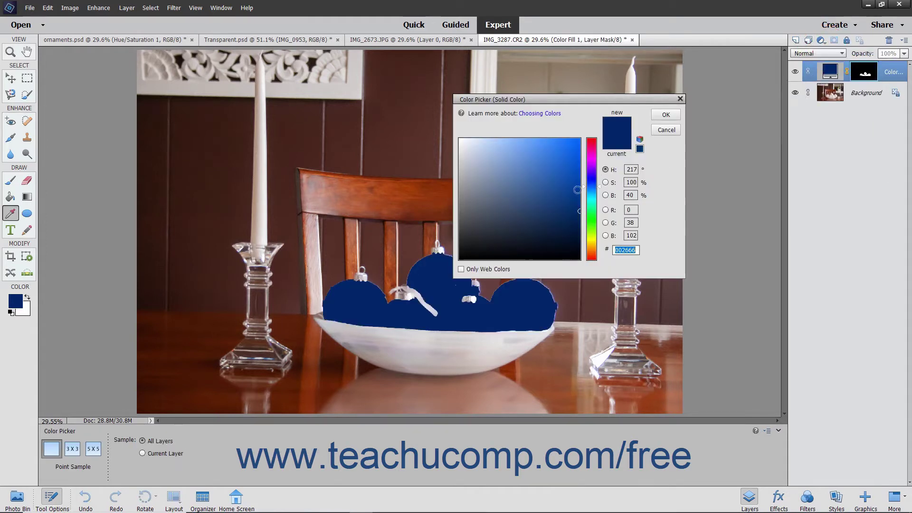
mouse_move(578, 215)
left_mouse_down()
mouse_move(572, 200)
mouse_move(565, 210)
left_mouse_up()
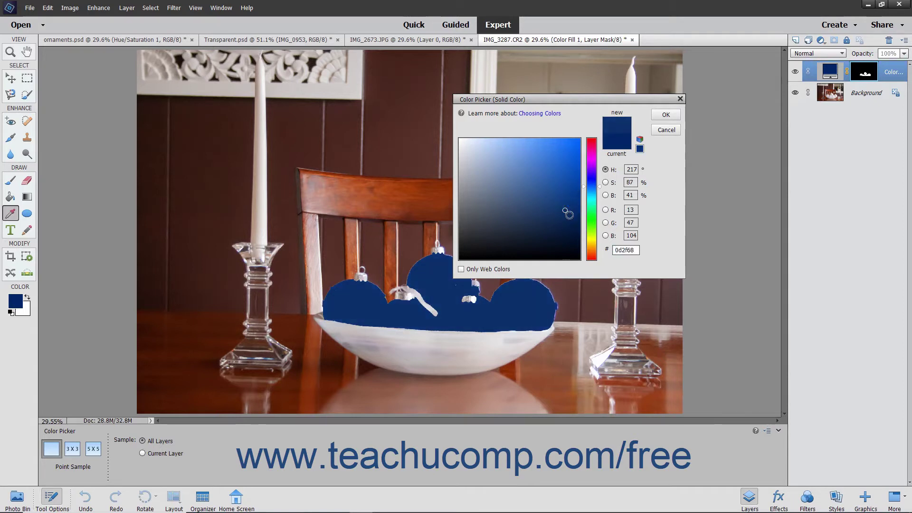
left_click(666, 115)
key("z")
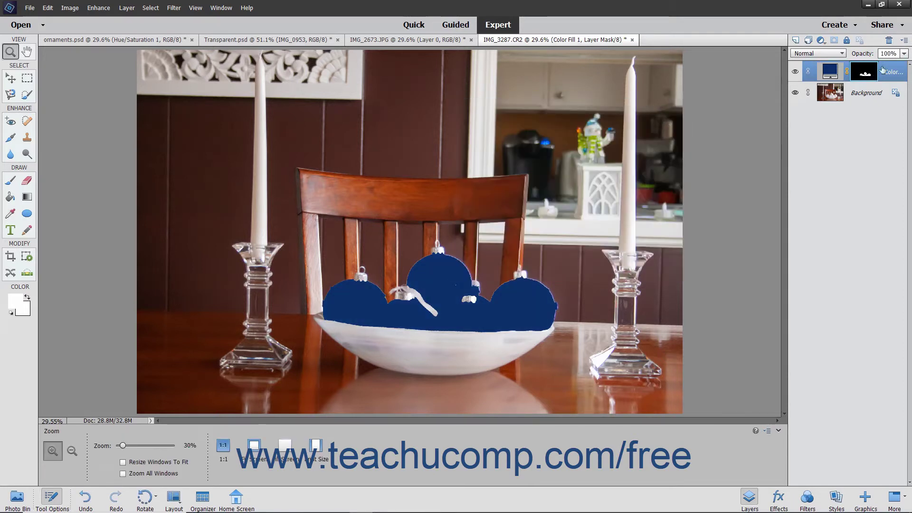
Step: Lower the color fill layer's opacity to 40%
left_click(904, 53)
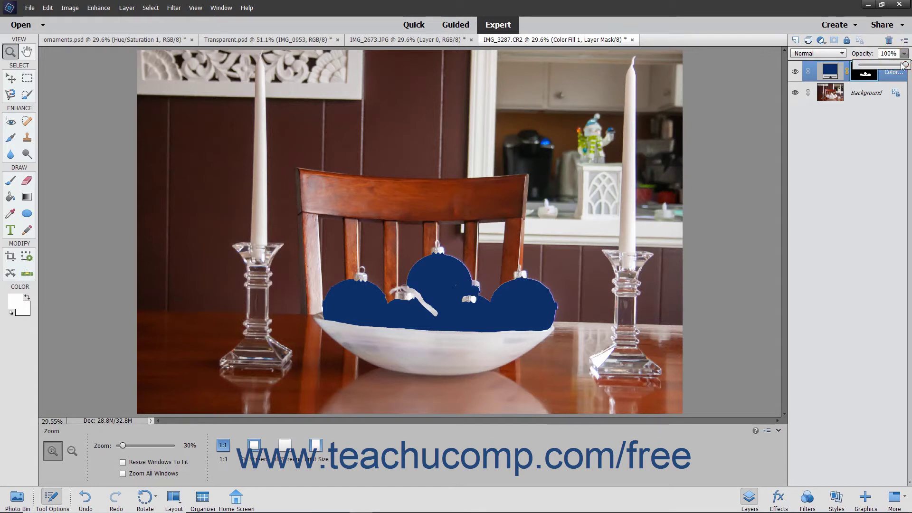
left_click_drag(904, 65, 879, 70)
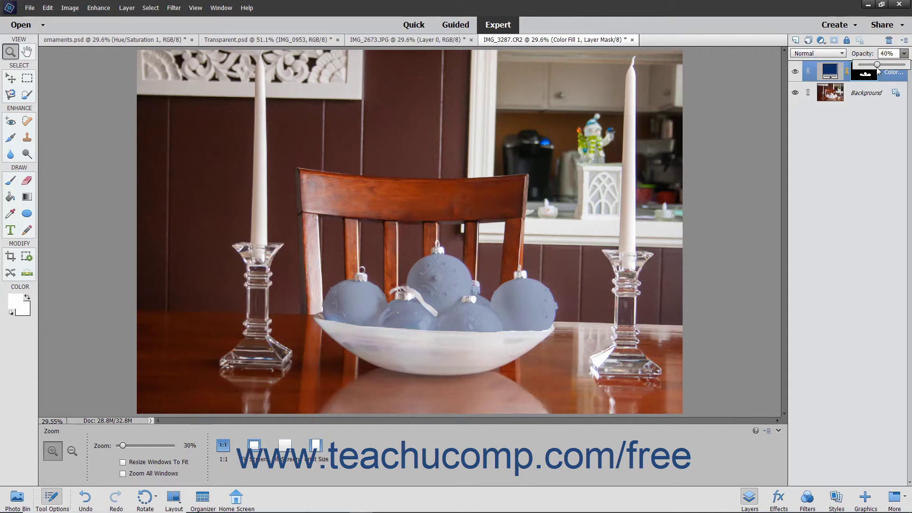
left_click(857, 117)
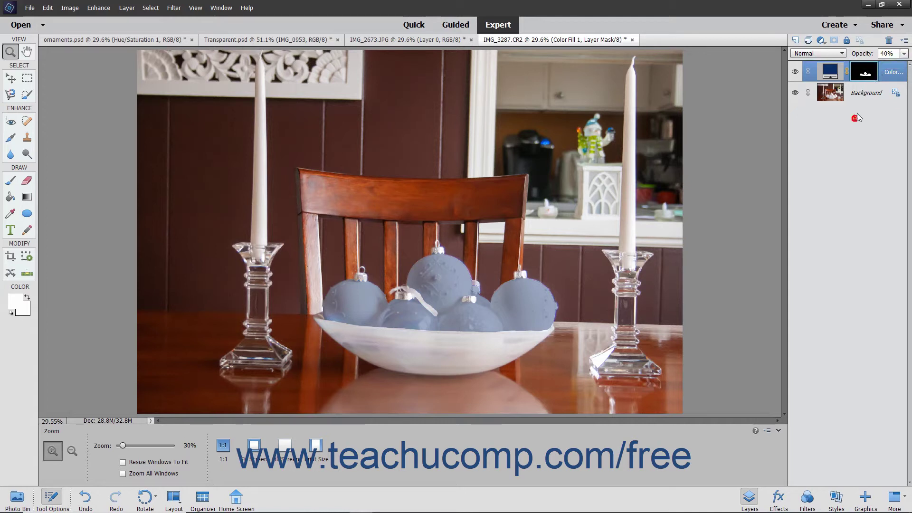
Step: Paint white on the color fill layer's mask across the glass bowl with a 43 px brush
left_click(872, 77)
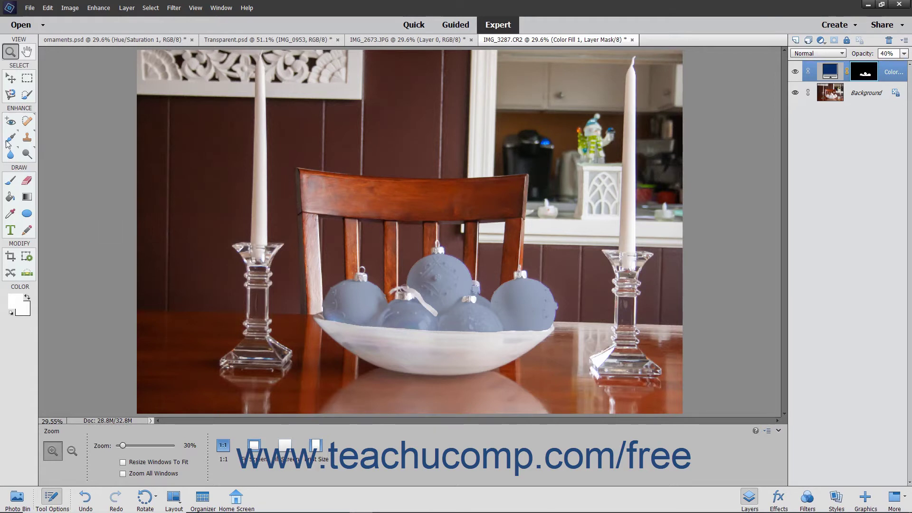
left_click(10, 181)
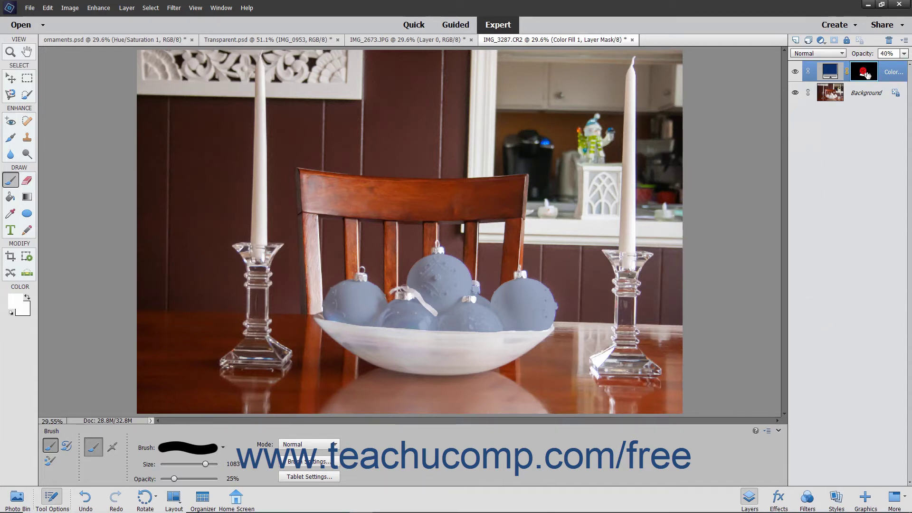
left_click_drag(206, 465, 180, 465)
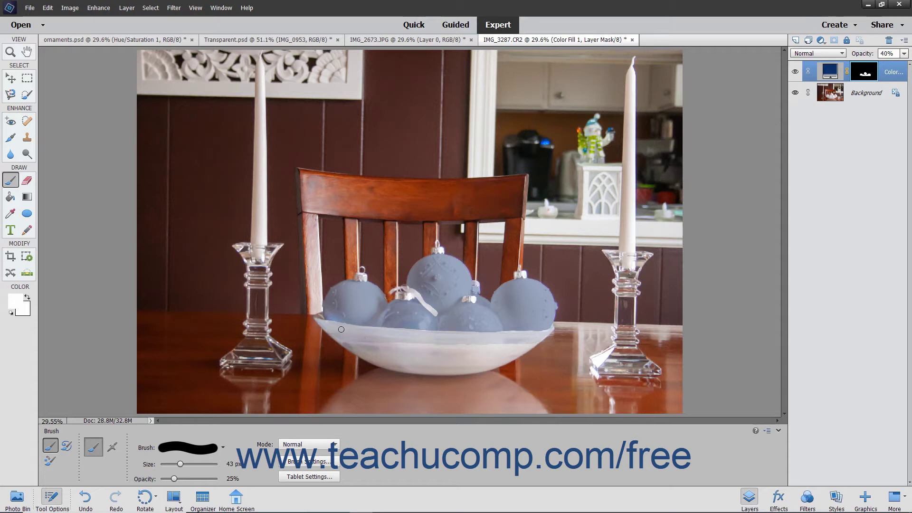
mouse_move(321, 320)
left_mouse_down()
mouse_move(385, 368)
mouse_move(424, 375)
mouse_move(507, 364)
left_mouse_up()
mouse_move(530, 354)
left_mouse_down()
mouse_move(432, 371)
mouse_move(374, 361)
mouse_move(356, 347)
mouse_move(369, 357)
mouse_move(364, 350)
mouse_move(520, 346)
left_mouse_up()
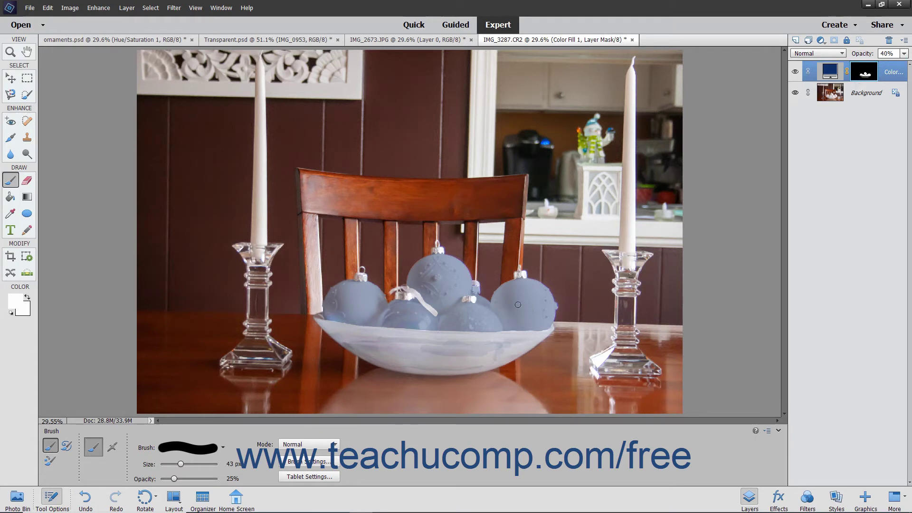
Step: Select the left candle on the Background layer with the Quick Selection tool
left_click(27, 94)
left_click(50, 460)
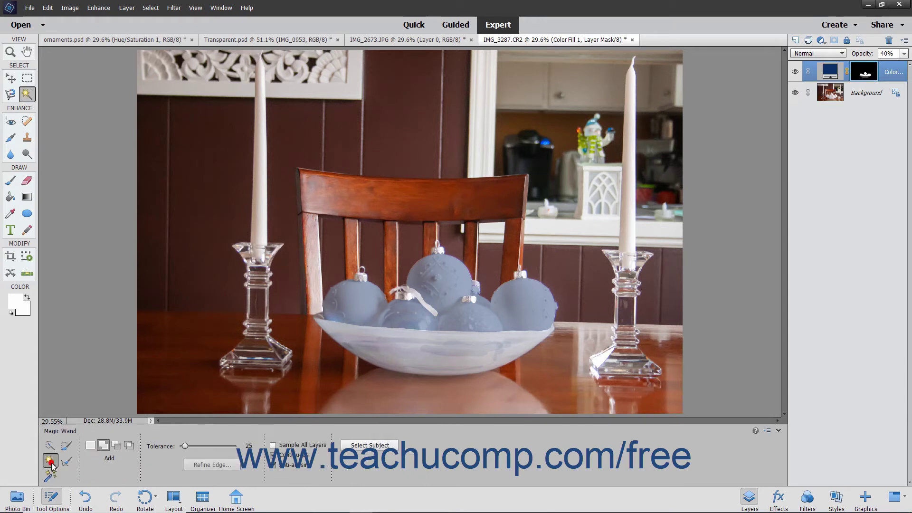
left_click(830, 71)
left_click(835, 94)
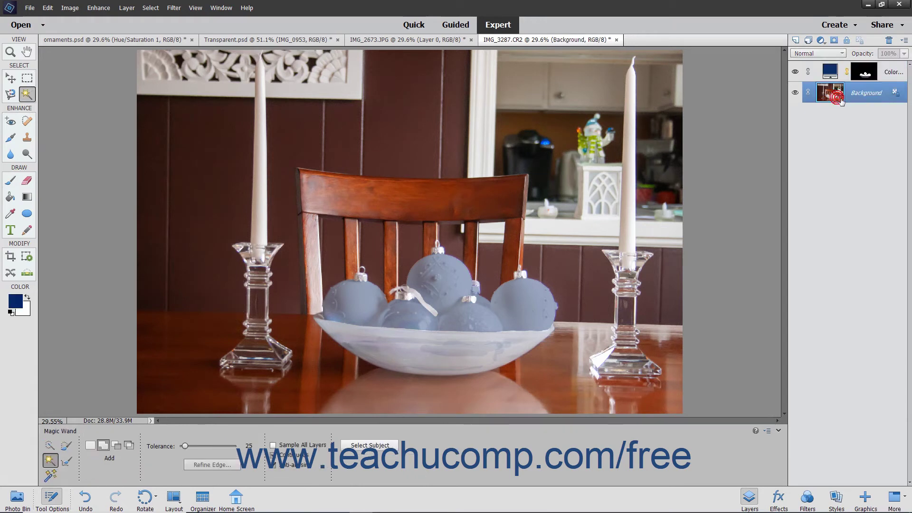
left_click(49, 445)
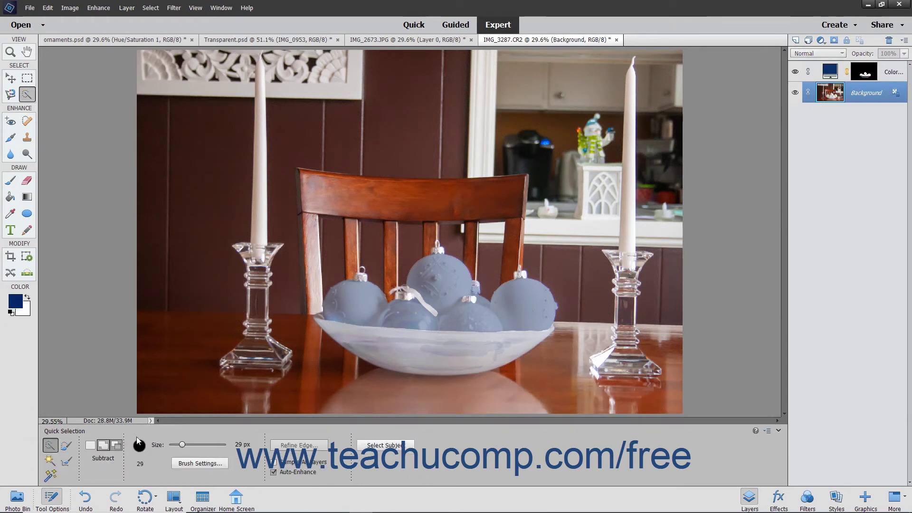
left_click(116, 445)
mouse_move(259, 240)
left_mouse_down()
mouse_move(262, 61)
mouse_move(262, 80)
left_mouse_up()
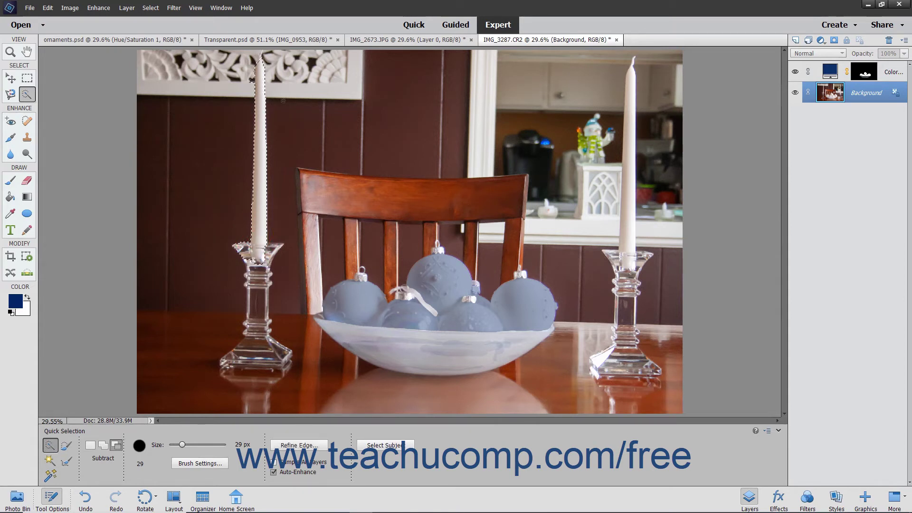
Step: Add the whole right candle to the quick selection
left_click(103, 445)
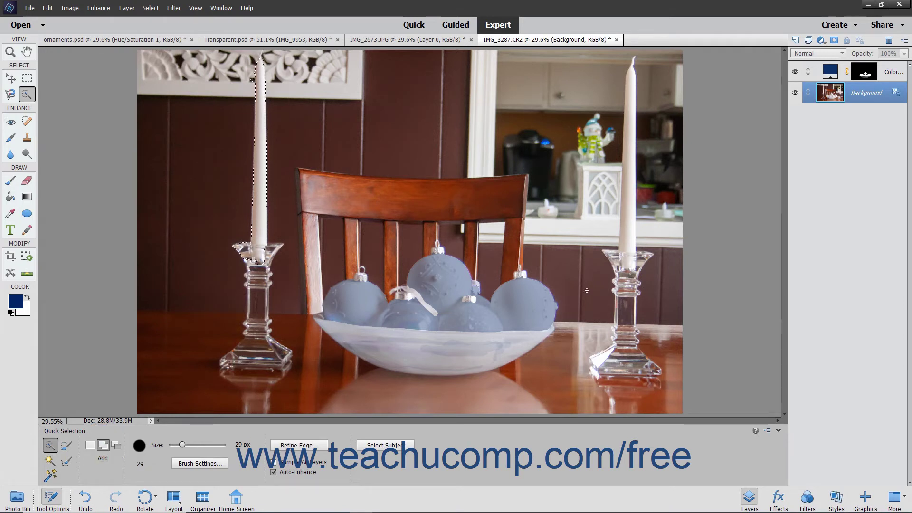
left_click_drag(623, 251, 634, 137)
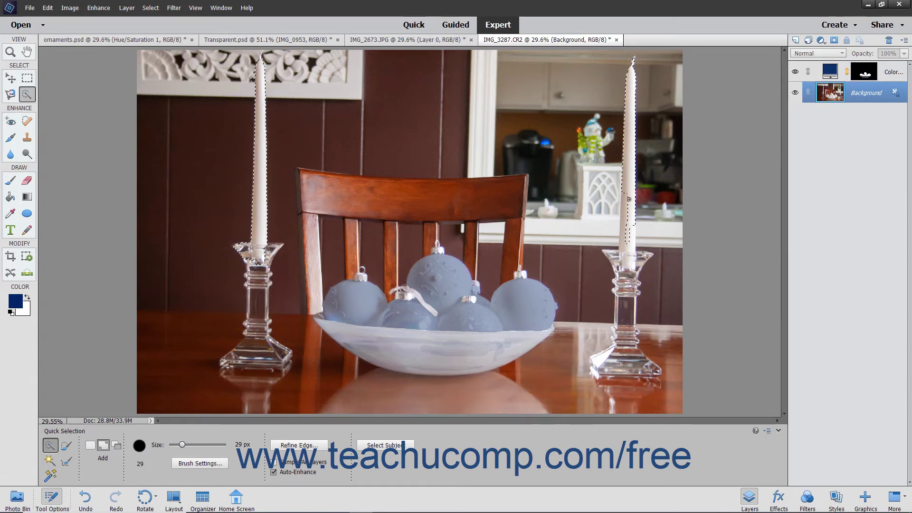
mouse_move(627, 197)
left_mouse_down()
mouse_move(624, 251)
mouse_move(632, 231)
mouse_move(630, 244)
left_mouse_up()
Step: Subtract the stray candle holder and wall carving areas around the left candle from the selection
left_click(116, 447)
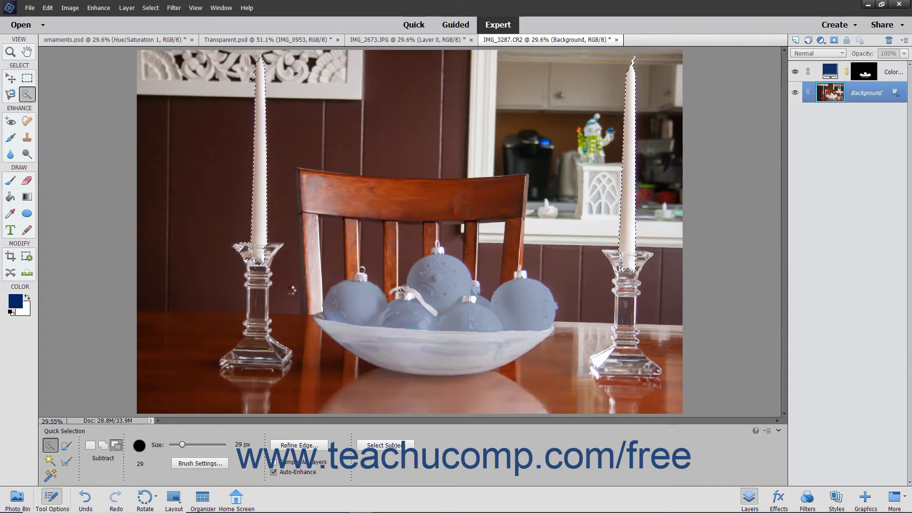
left_click(246, 257)
left_click(252, 79)
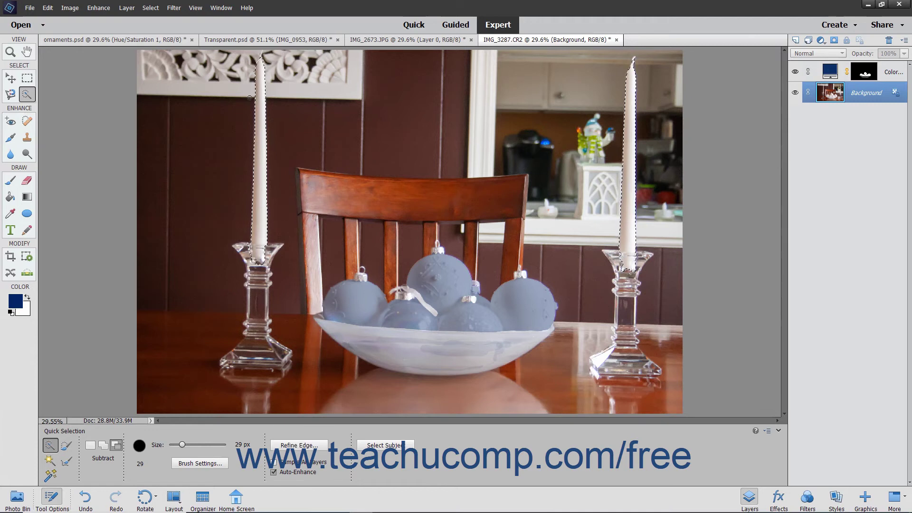
left_click(252, 73)
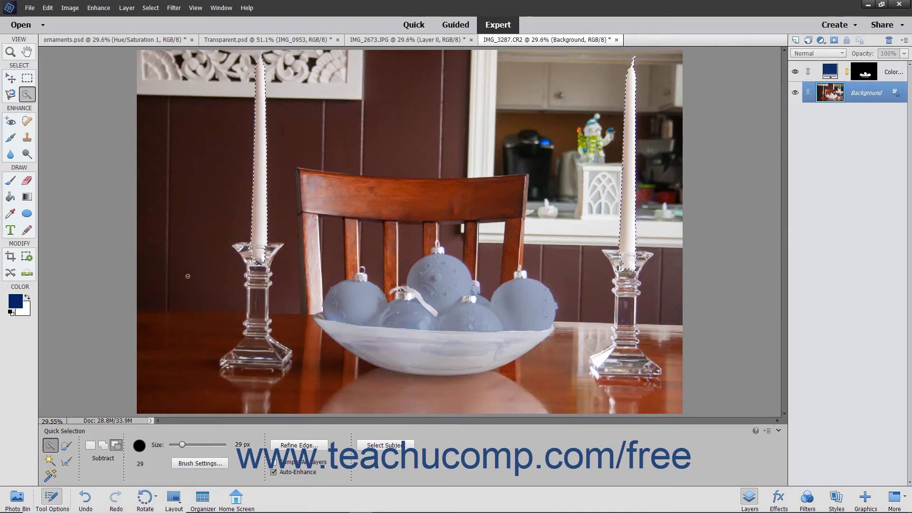
Step: Add the color fill layer's mask to the candle selection and subtract the stray strip on the bowl
left_click(28, 213)
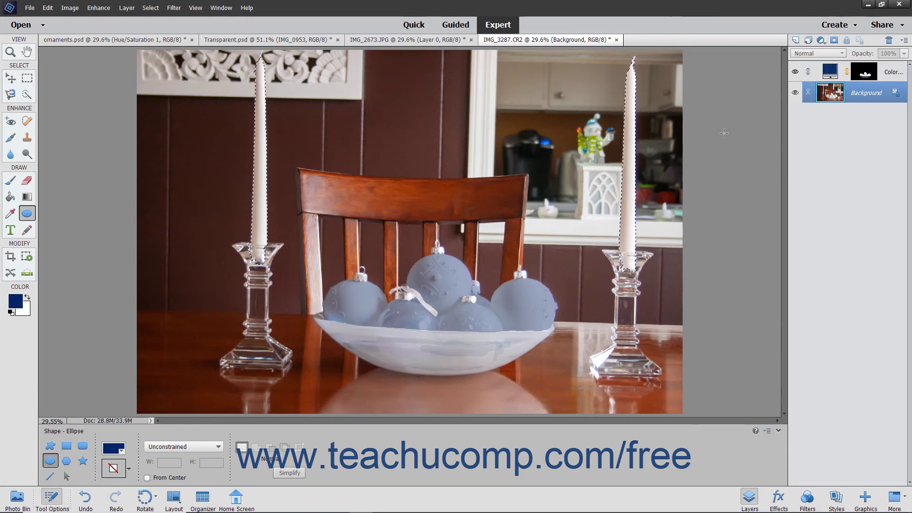
right_click(865, 75)
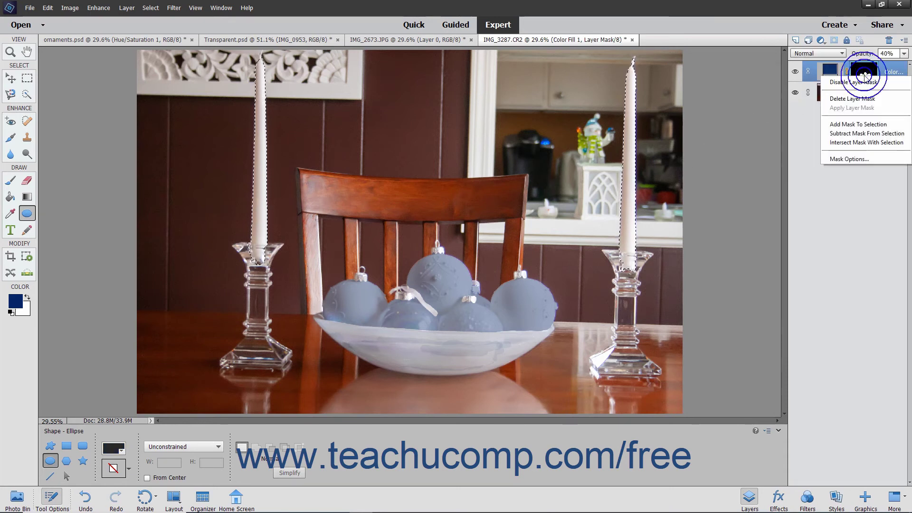
left_click(854, 125)
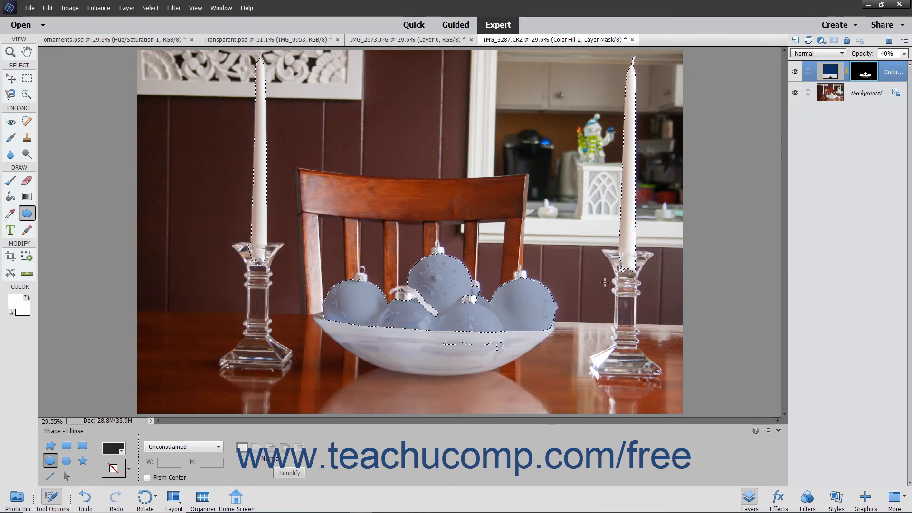
key("a")
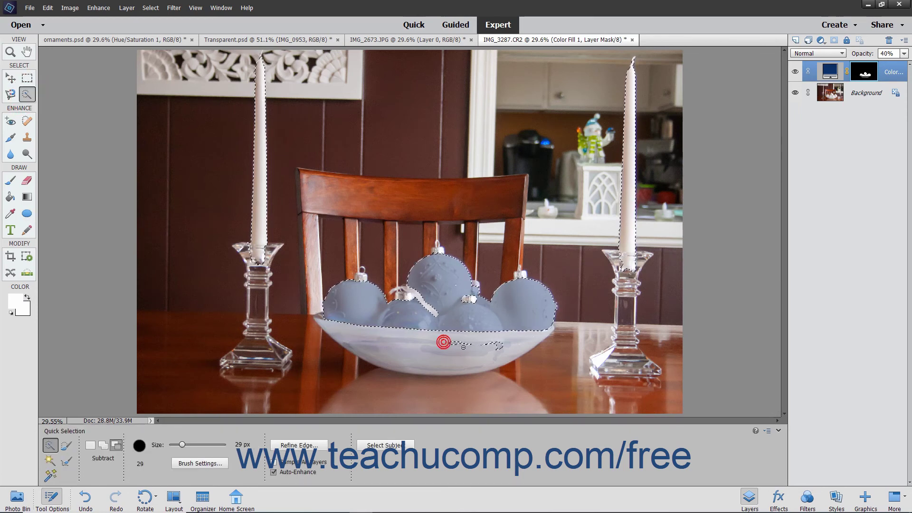
left_click_drag(463, 347, 480, 348)
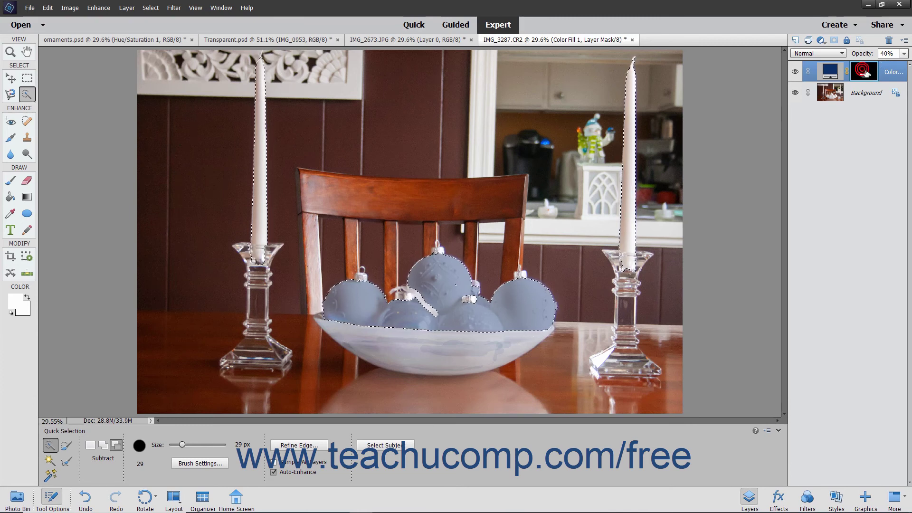
Step: Delete the color fill layer's existing mask and add a new layer mask from the active candle and ornament selection
left_click(127, 7)
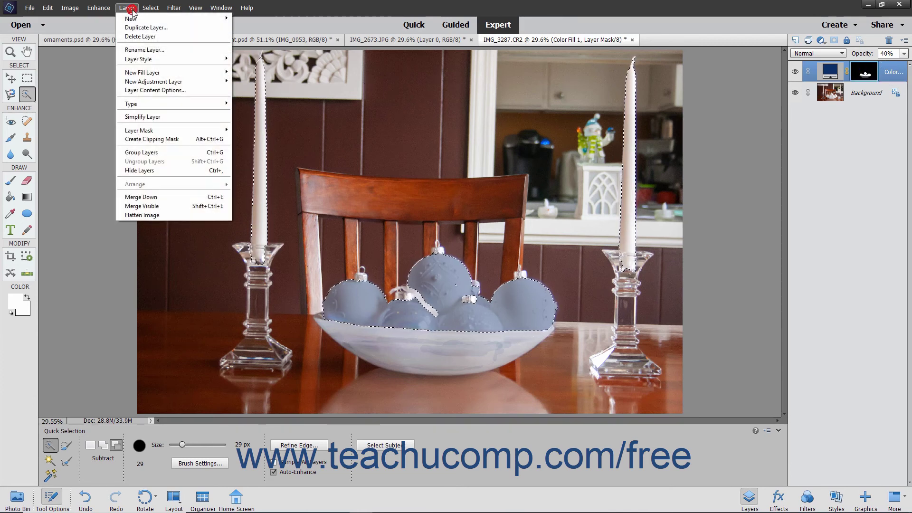
mouse_move(162, 130)
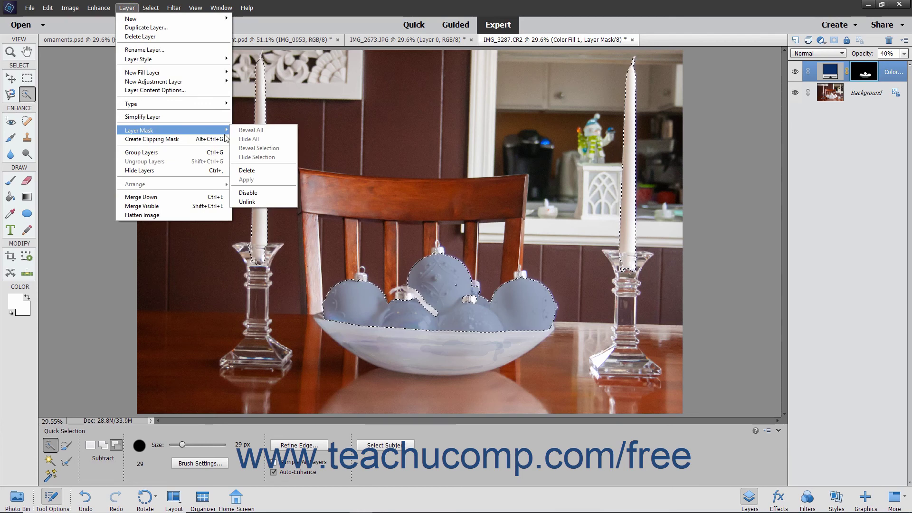
left_click(253, 171)
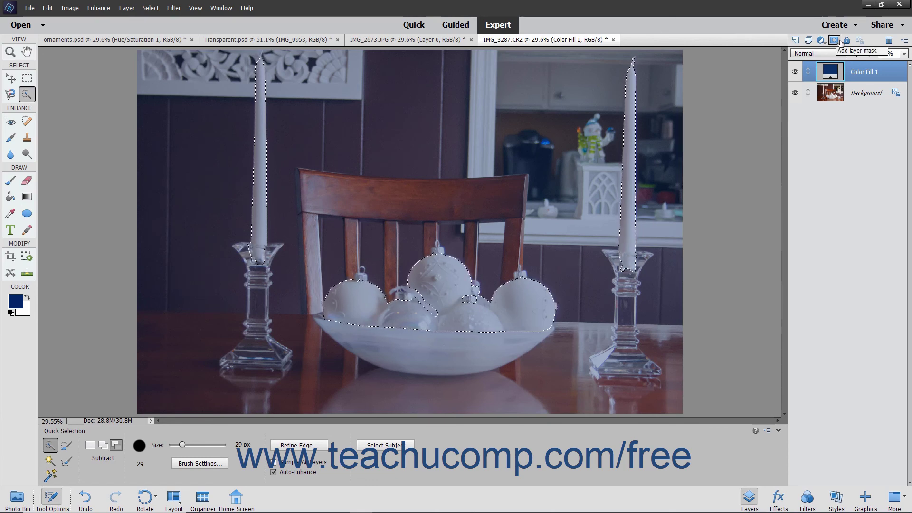
left_click(840, 42)
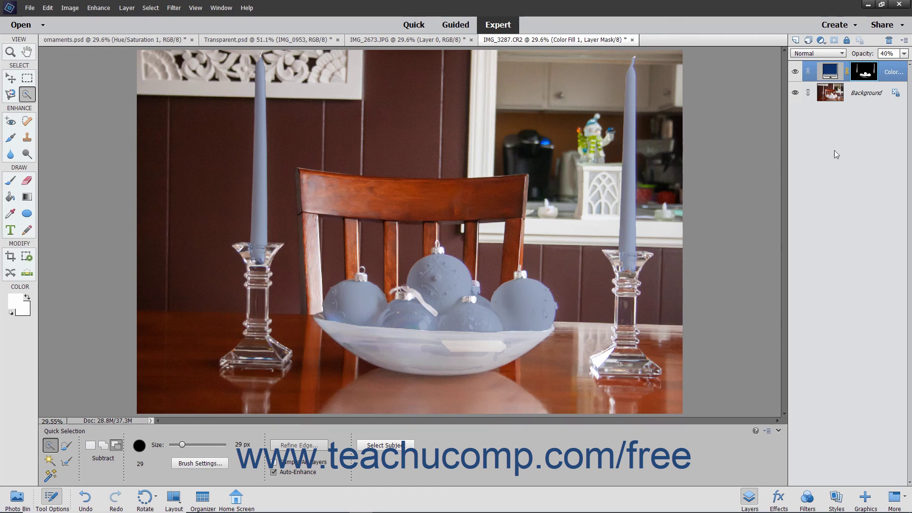
Step: Disable the color fill layer's mask with the Layer Mask commands, and enable it again
left_click(865, 76)
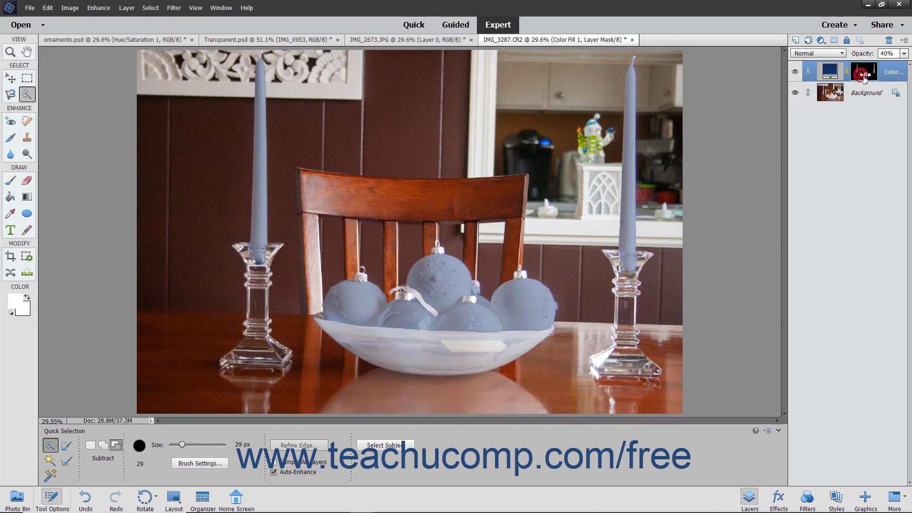
left_click(126, 8)
mouse_move(159, 129)
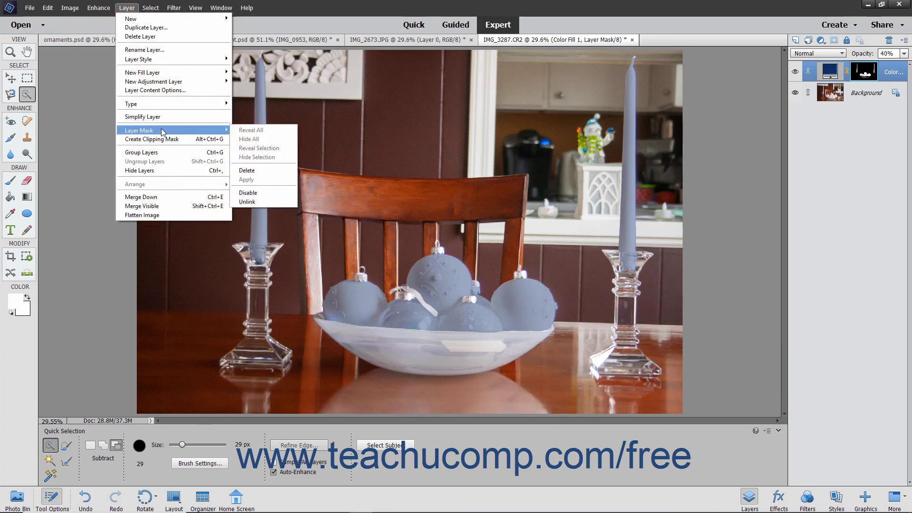
left_click(248, 193)
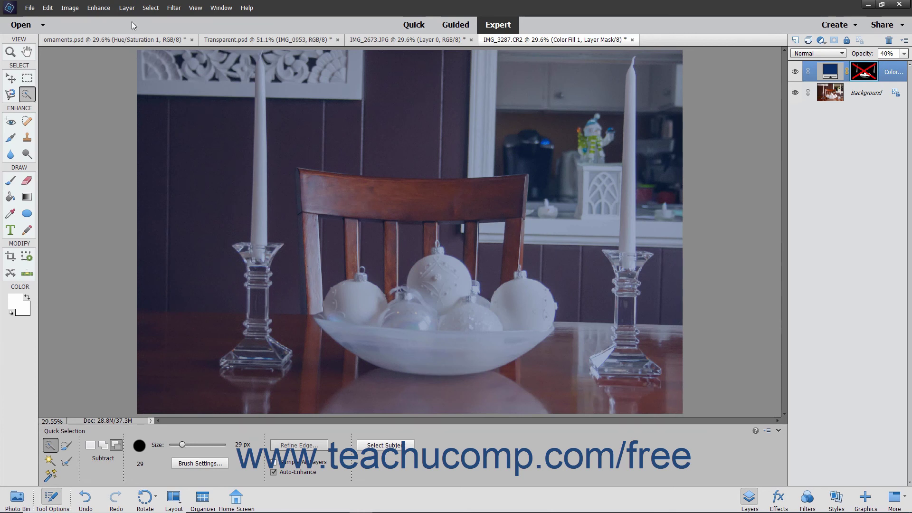
left_click(126, 8)
mouse_move(216, 132)
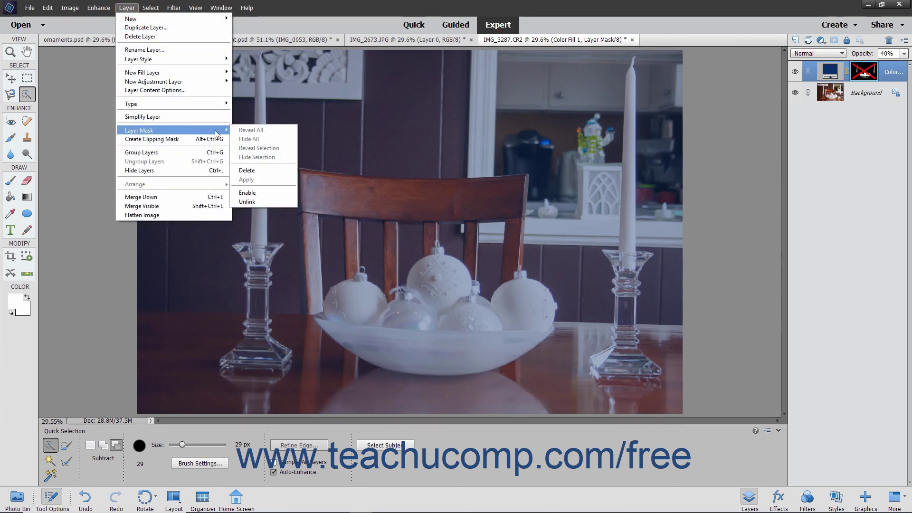
left_click(259, 196)
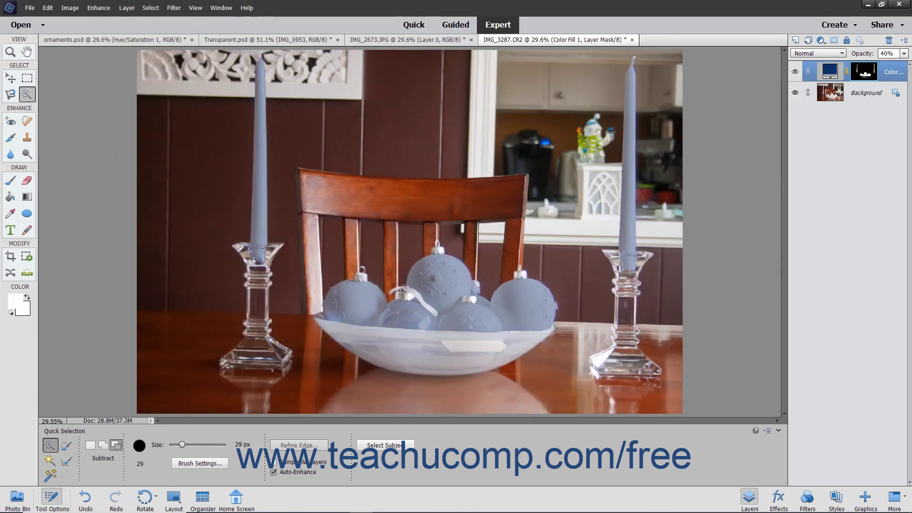
Step: Toggle the color fill layer's mask off and back on directly from its thumbnail
left_click(873, 78, "shift")
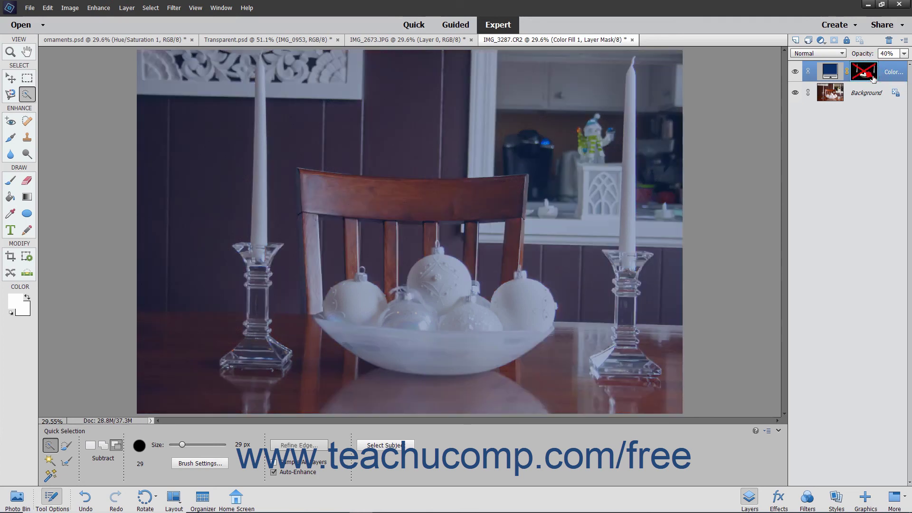
left_click(872, 77, "shift")
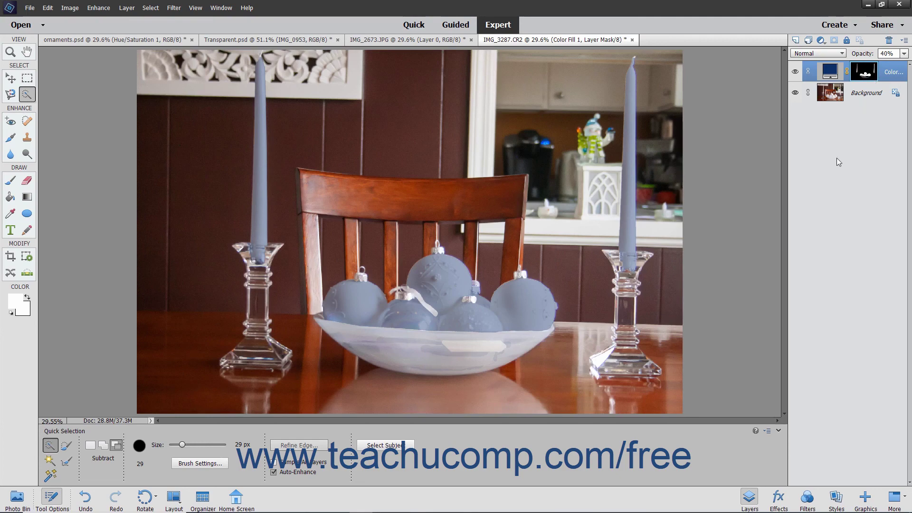